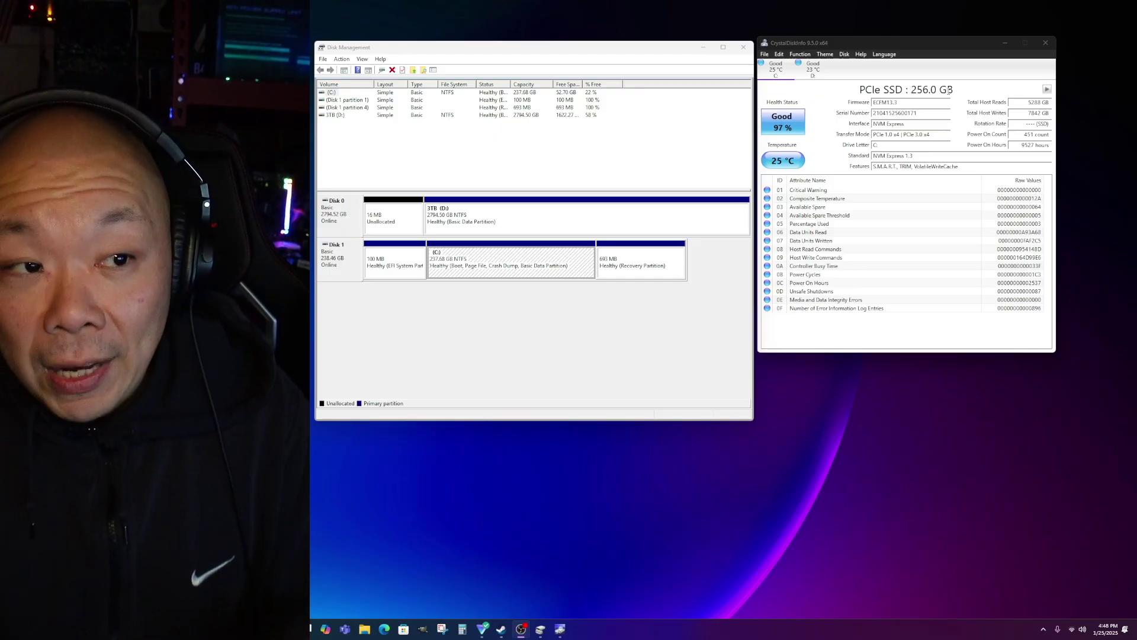
Switch CrystalDiskInfo to the Hitachi HUA723030ALA640 3000.5 GB D: drive, reporting Good at 24 °C
left_click(811, 66)
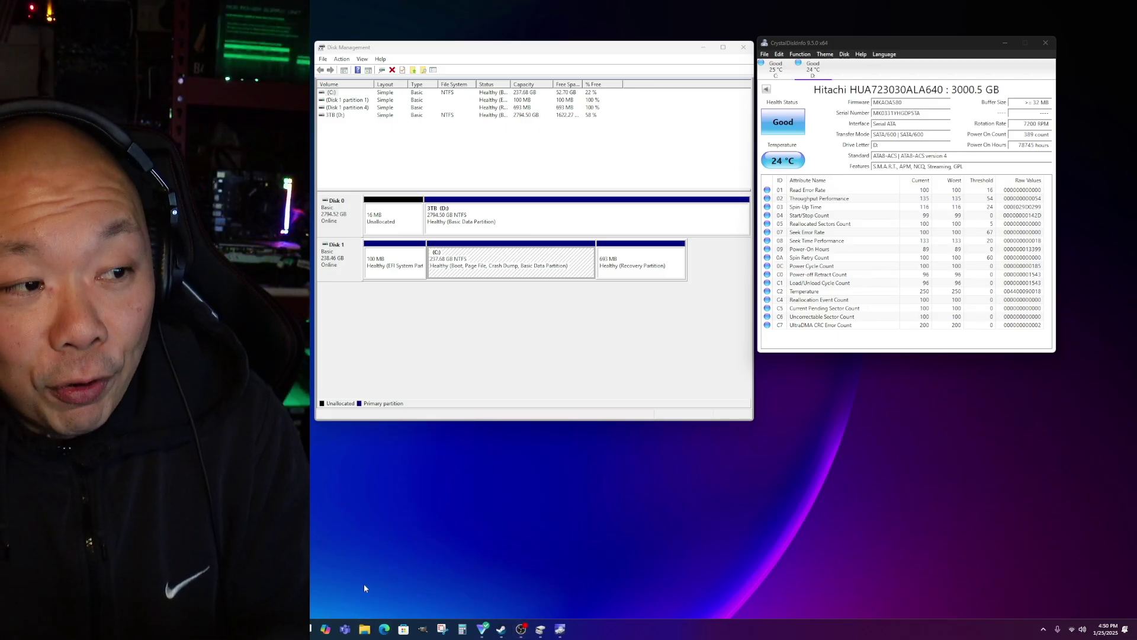
key("super+e")
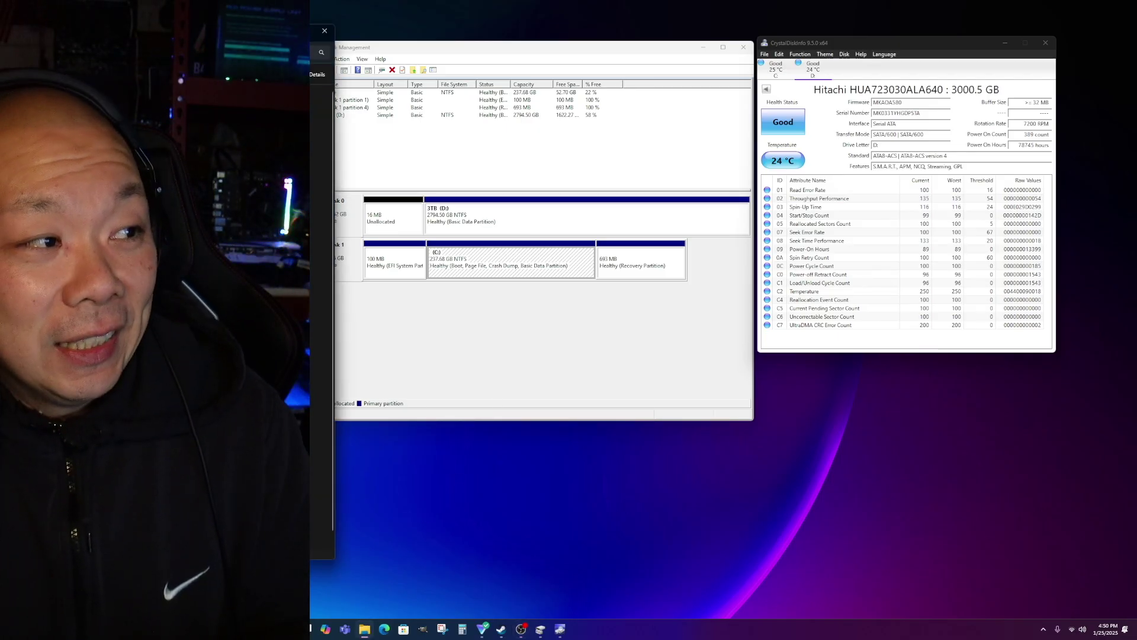
left_click_drag(165, 39, 802, 73)
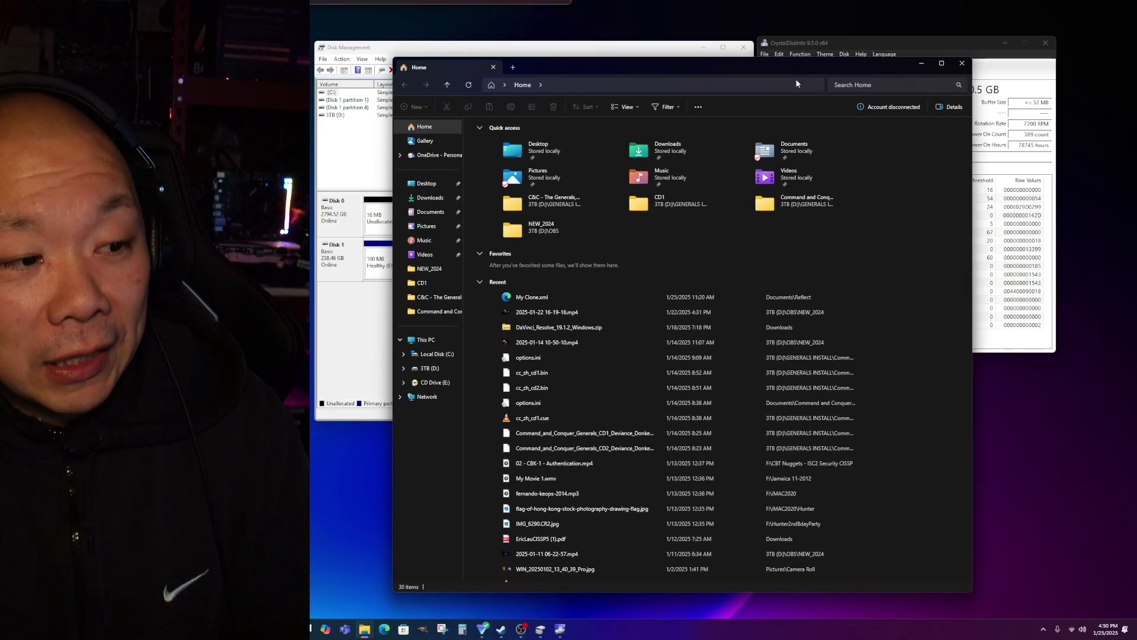
left_click(430, 342)
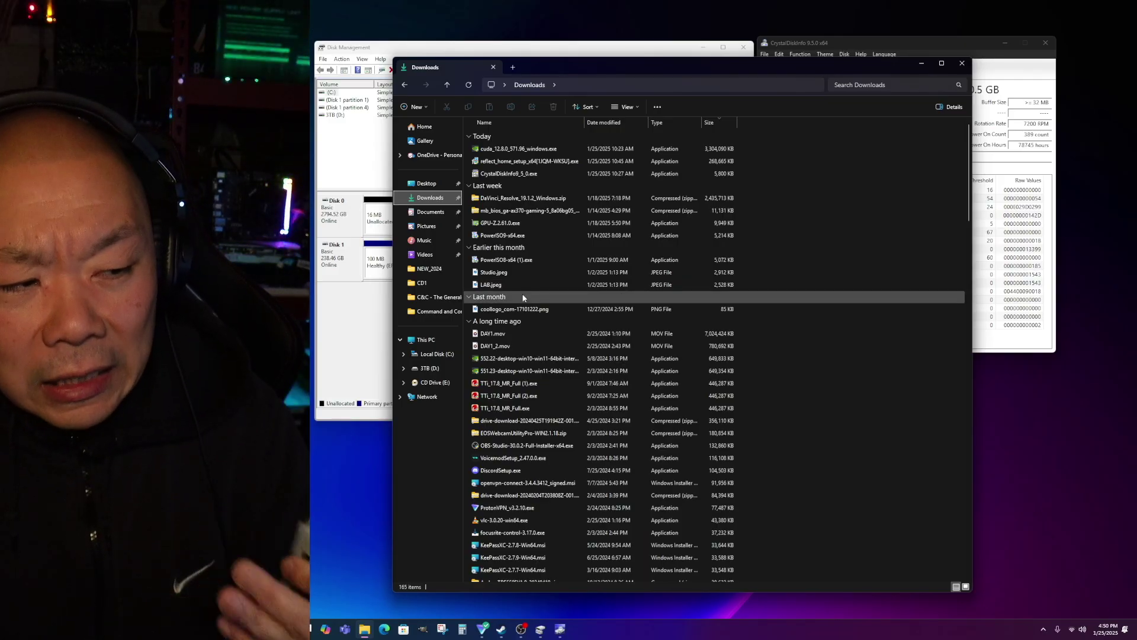
left_click(426, 342)
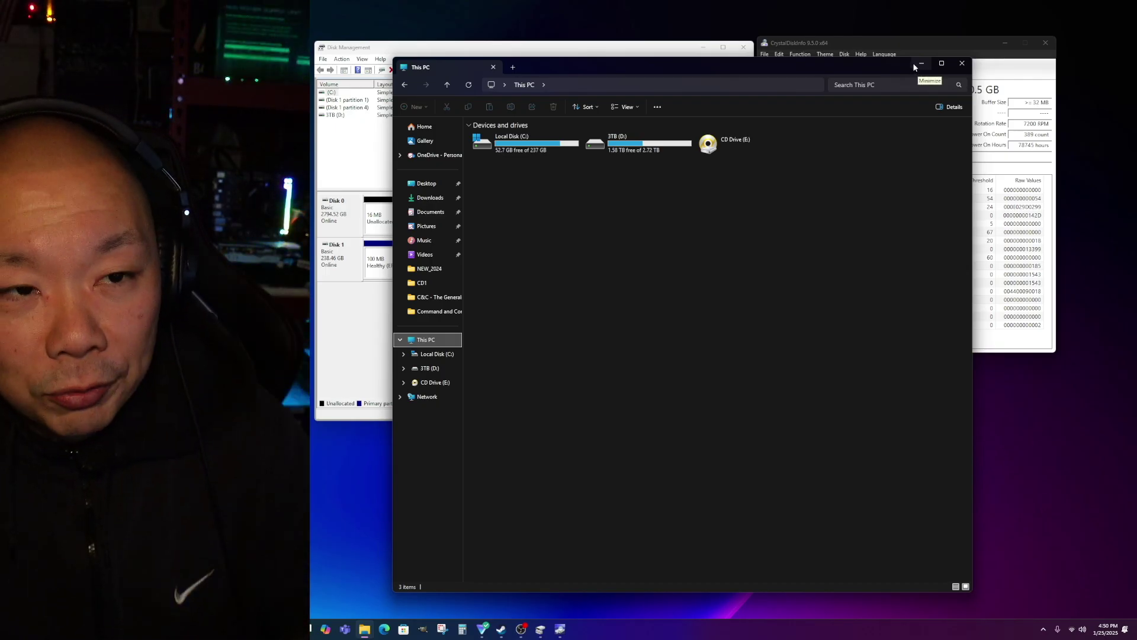
left_click(915, 65)
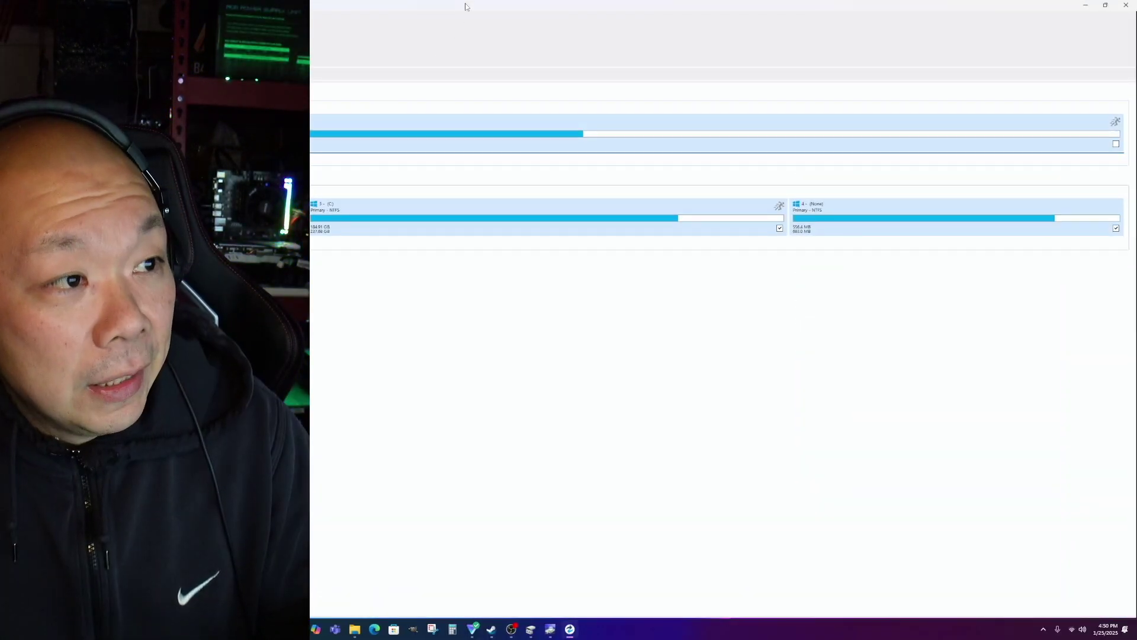
Restore down the Macrium Reflect window and reposition it so Disk Management and CrystalDiskInfo show
left_click(1107, 10)
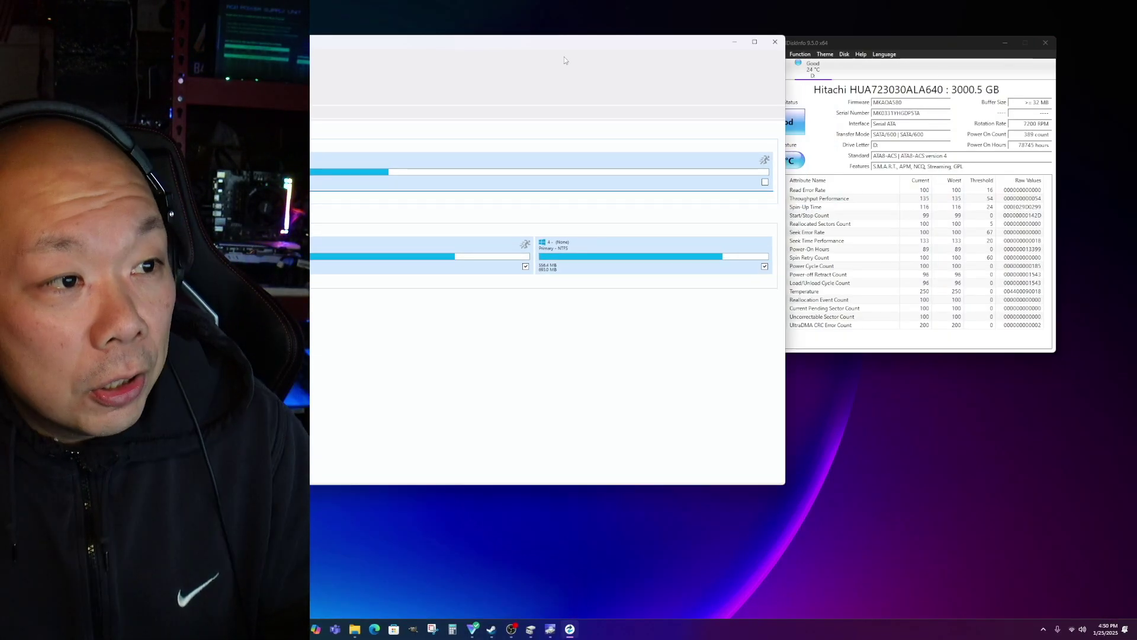
left_click_drag(540, 46, 887, 21)
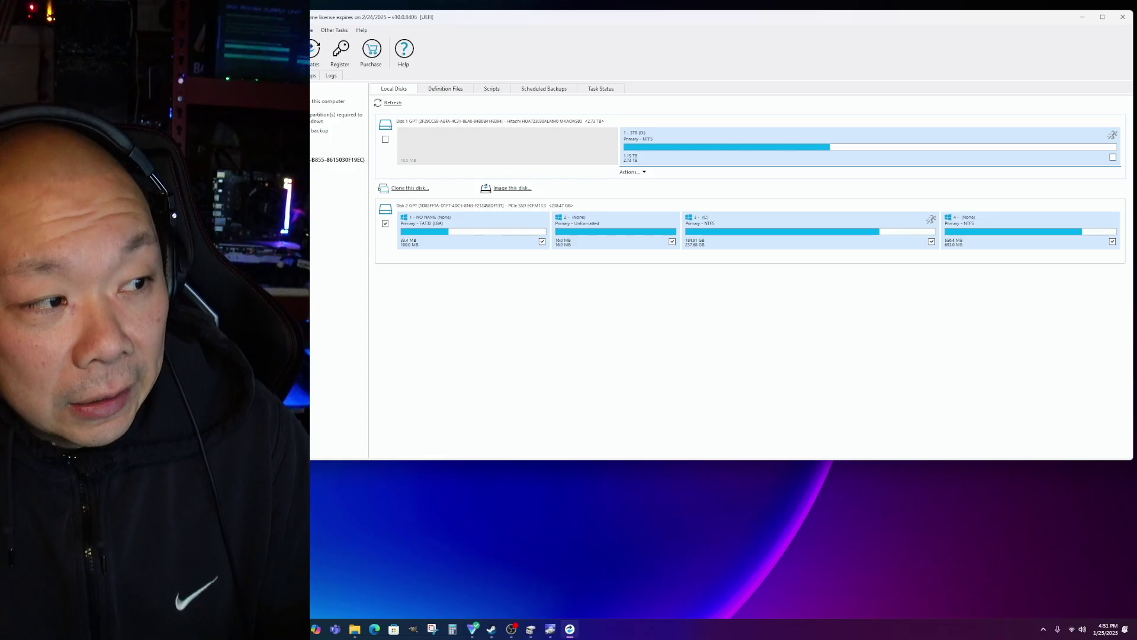
left_click_drag(639, 21, 621, 73)
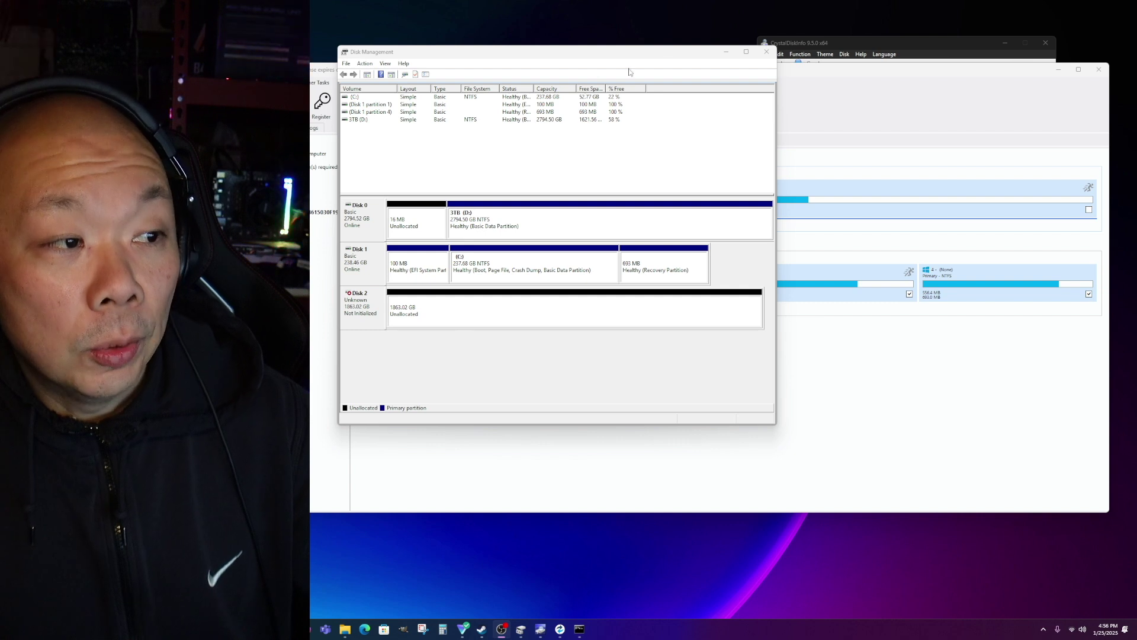
Bring Macrium Reflect forward and start a disk clone from the 2.73 TB Hitachi disk
left_click(831, 77)
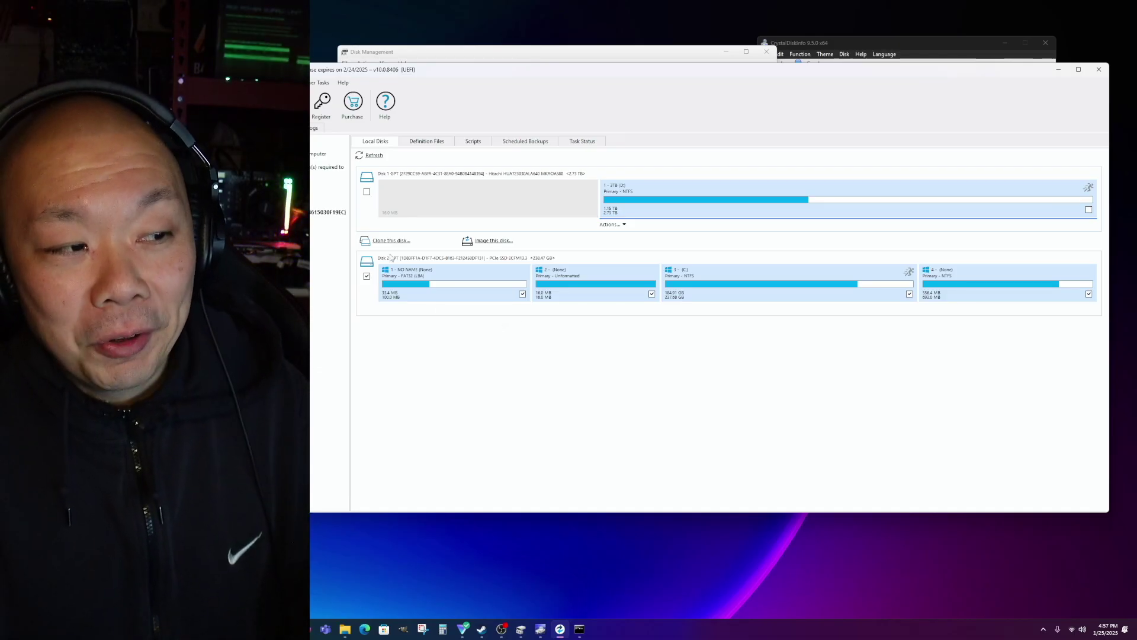
left_click(388, 241)
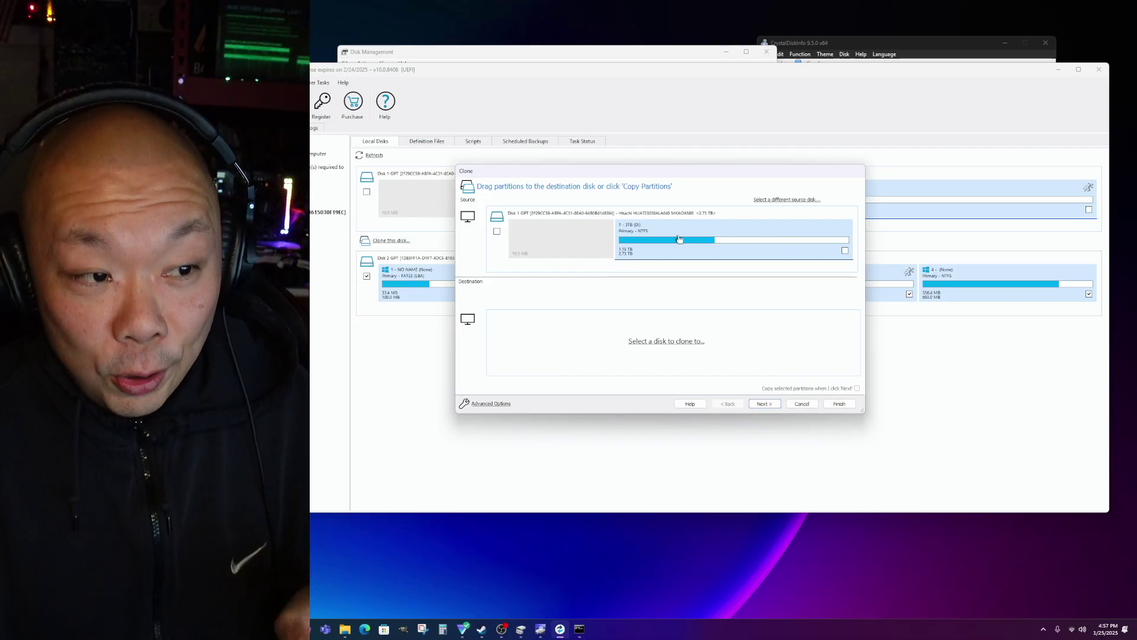
Choose the PCIe SSD Disk 2 as source with all partitions, then discard that clone setup
left_click(773, 200)
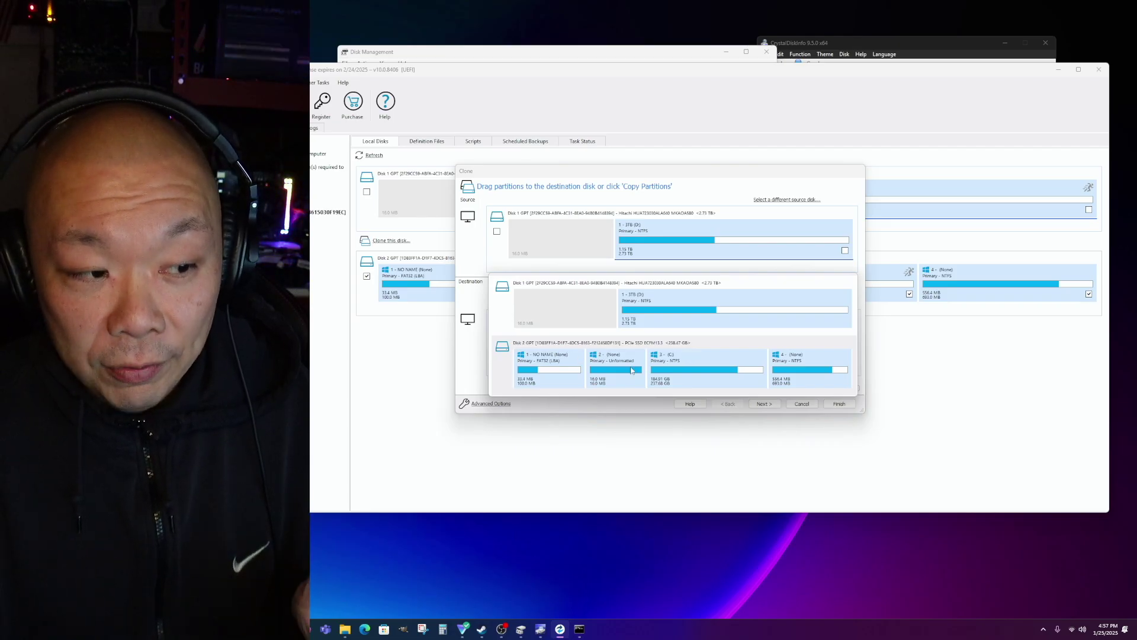
left_click(690, 358)
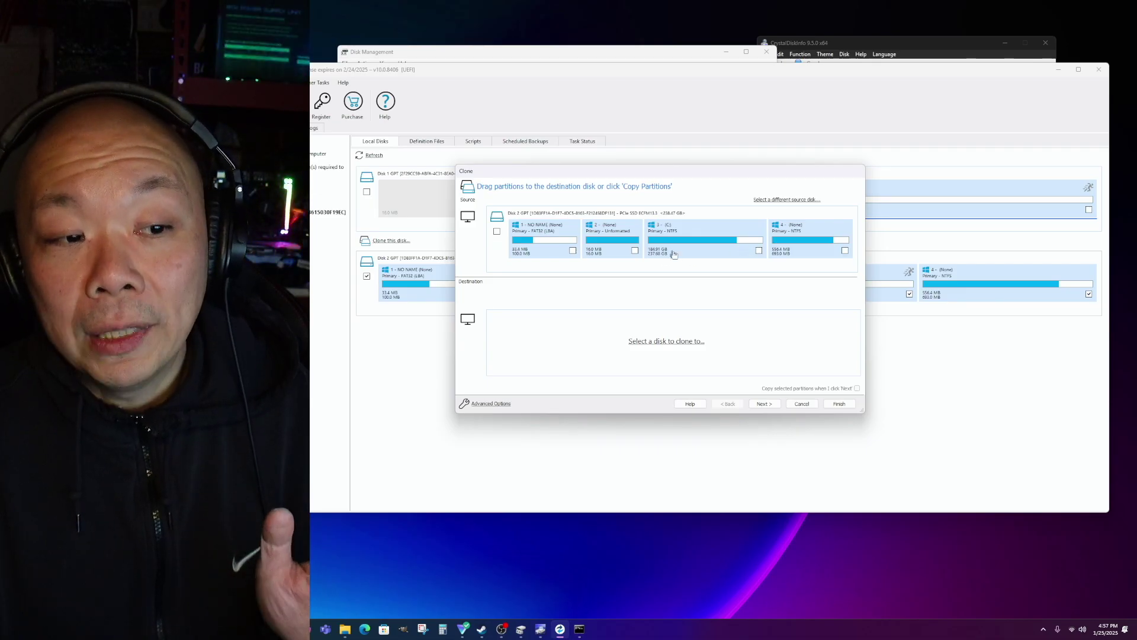
left_click(497, 231)
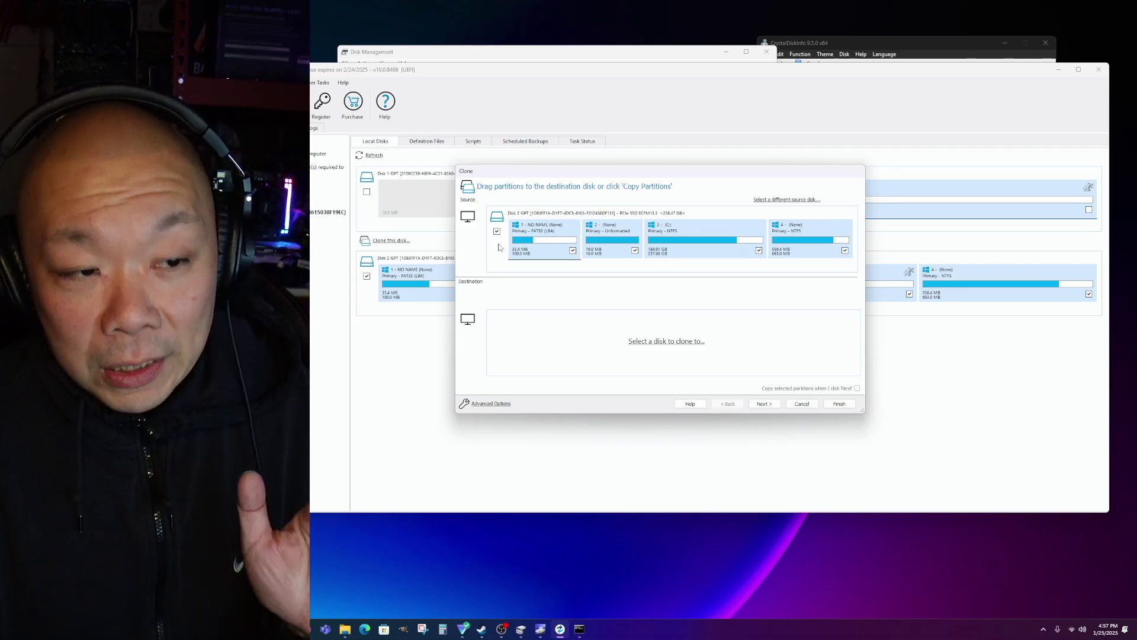
left_click(641, 342)
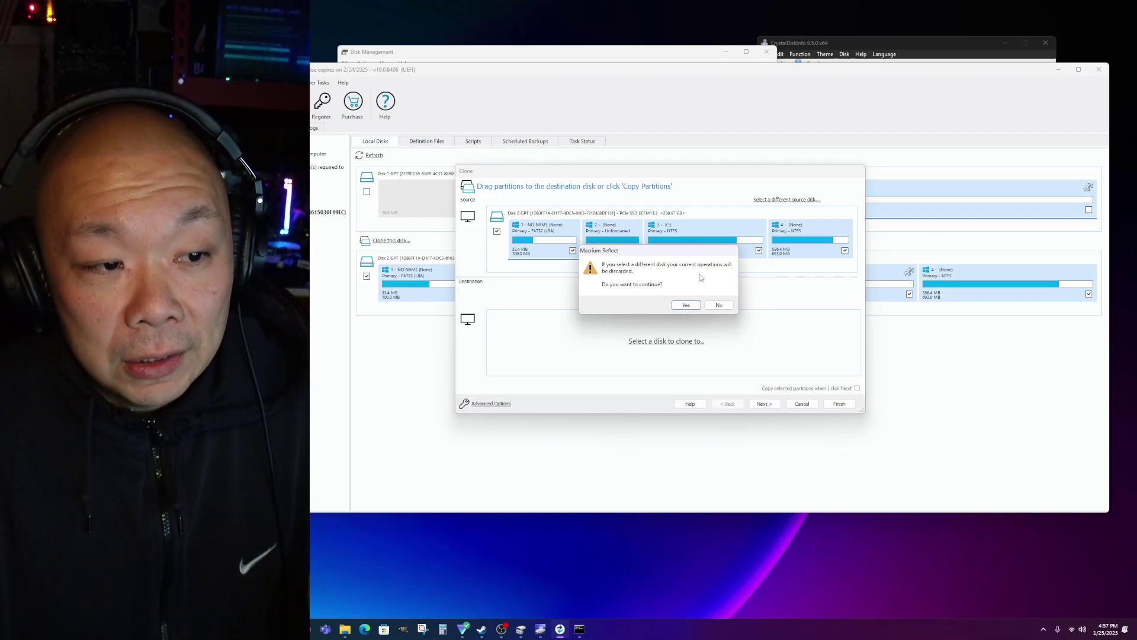
left_click(686, 305)
Restart the clone with the 238 GB Disk 2 as source and list destination disks
mouse_move(540, 632)
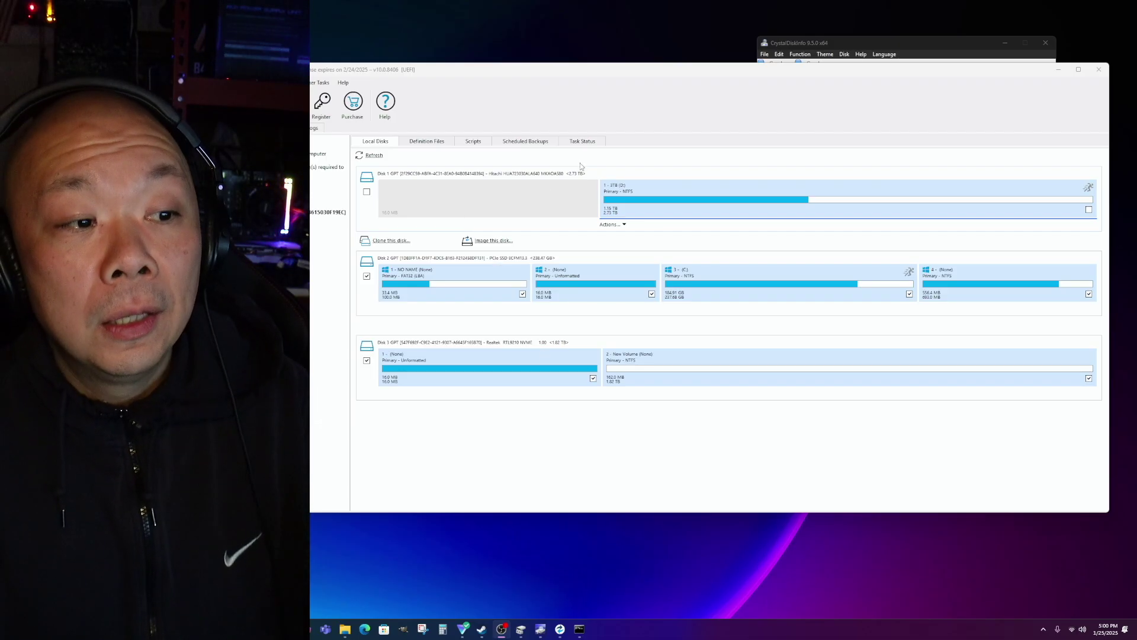
left_click(387, 240)
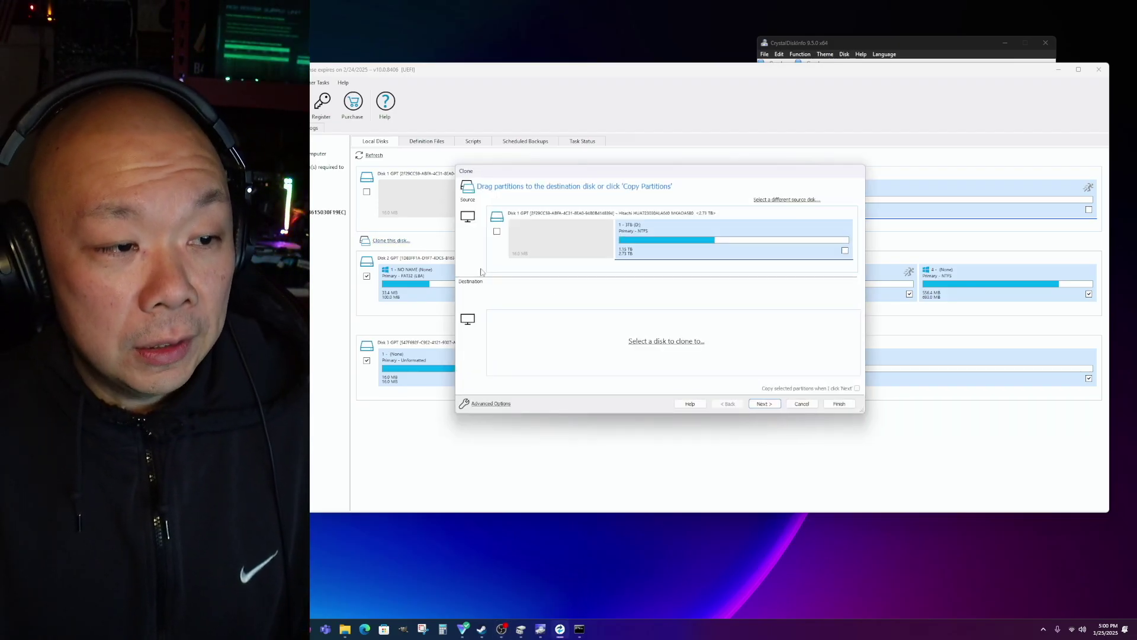
left_click(800, 199)
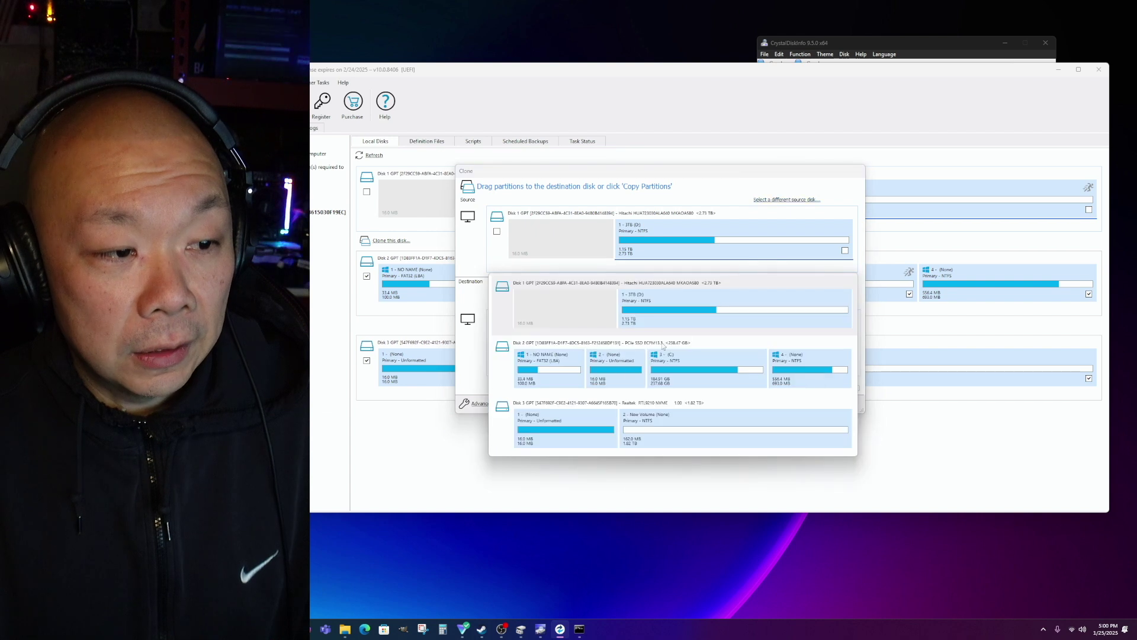
left_click(506, 376)
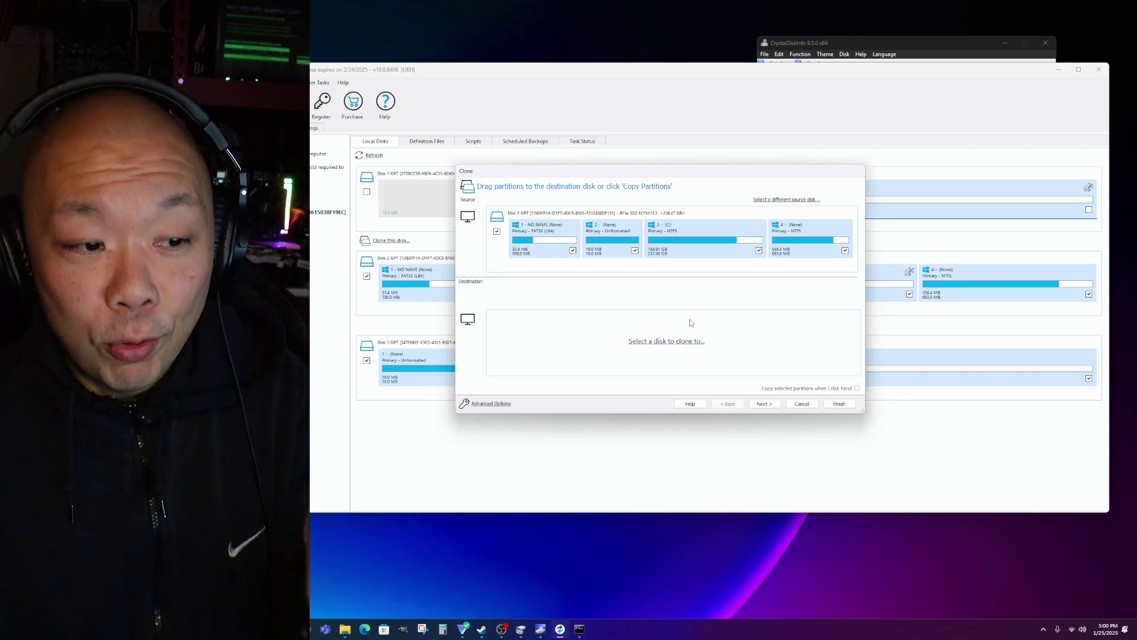
left_click(687, 342)
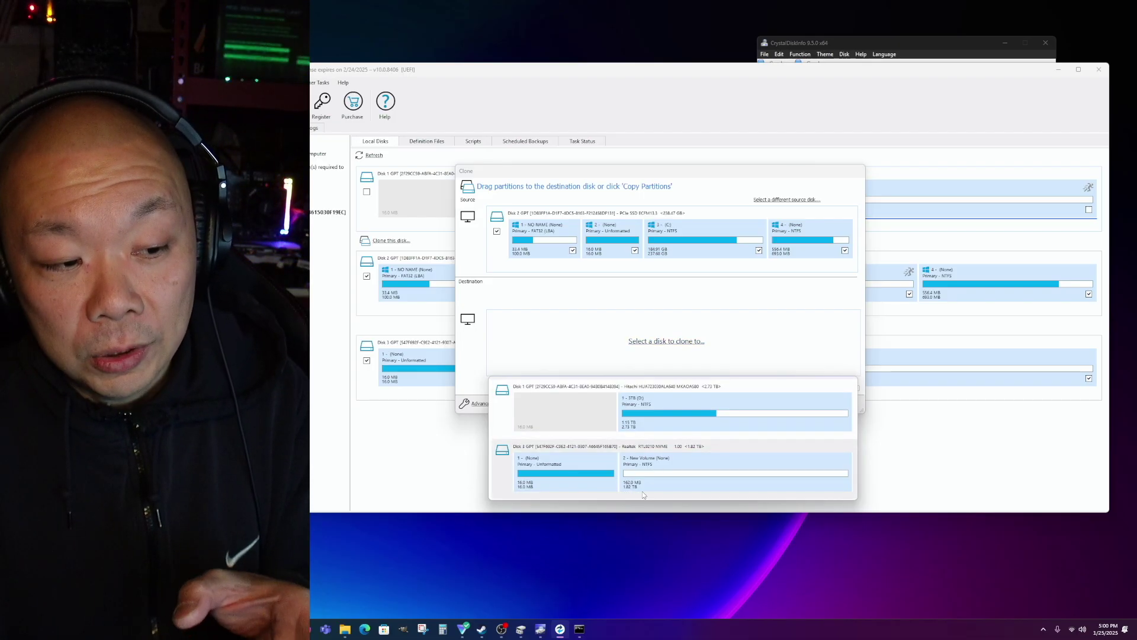
Clone onto the 1.82 TB Realtek NVMe Disk 3, partitions shrunk or extended to fill it
left_click(656, 471)
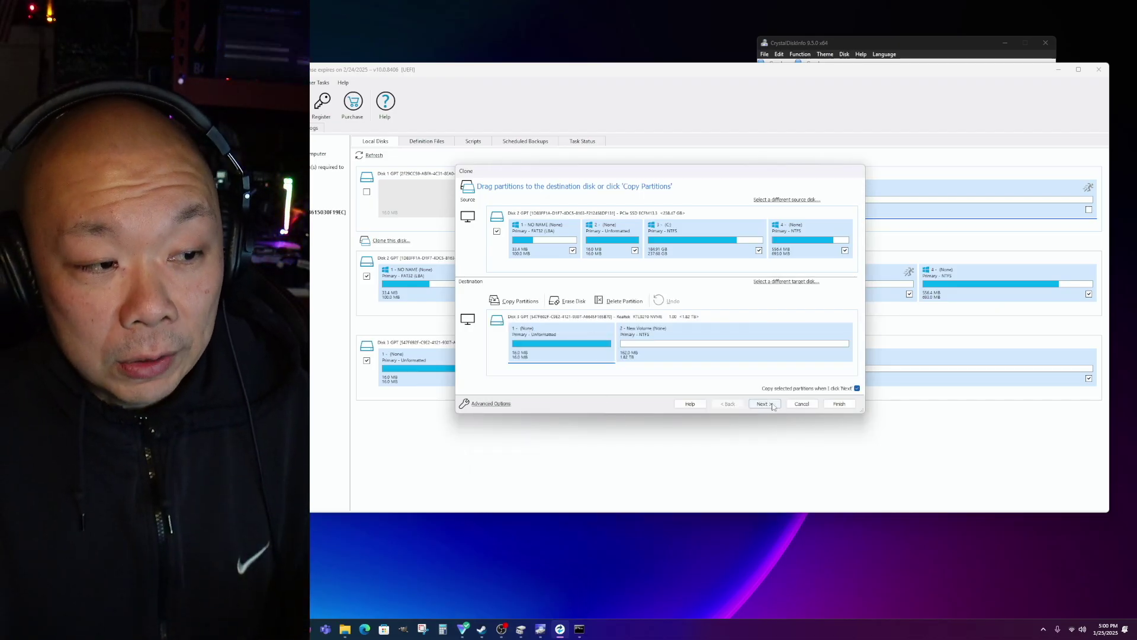
left_click(512, 302)
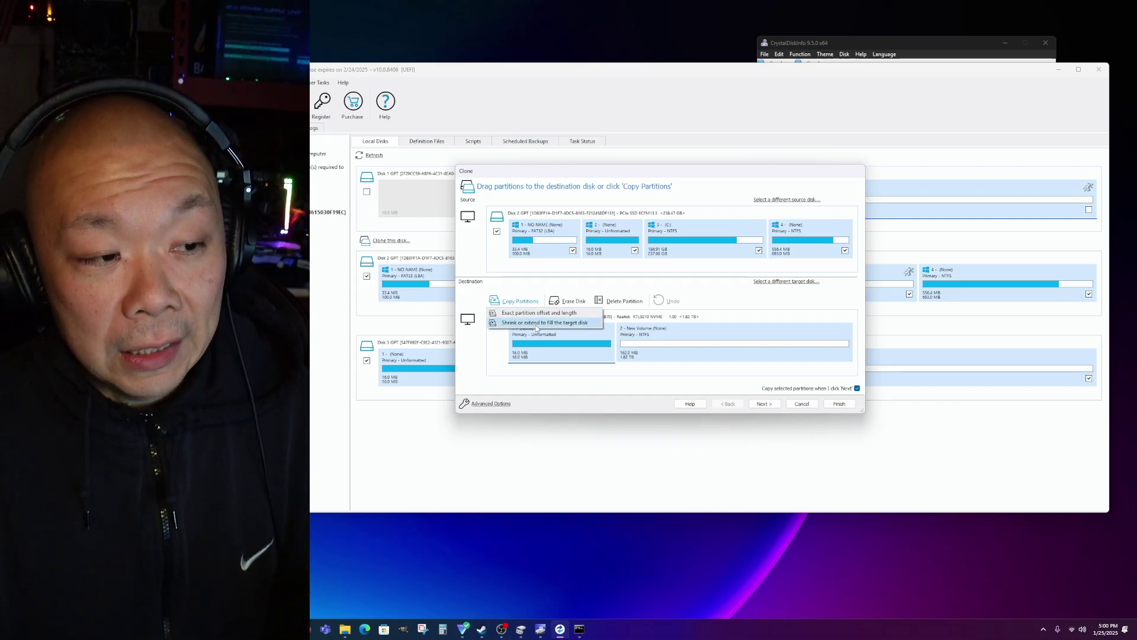
left_click(536, 323)
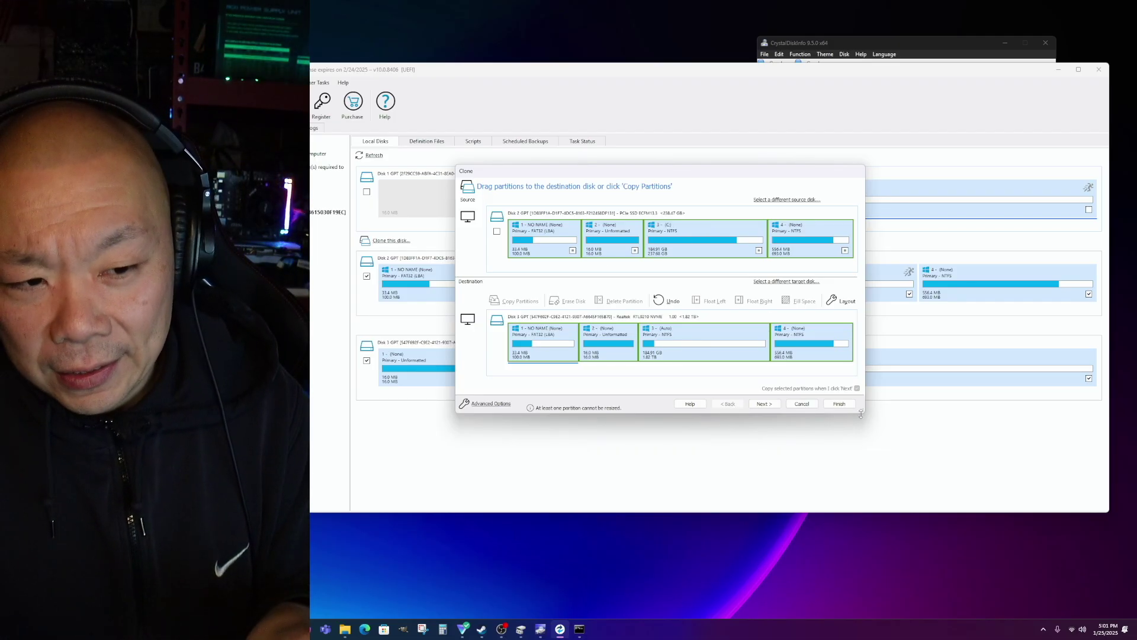
Enlarge the Clone dialog so the source and 1.82 TB destination layouts are easier to read
left_click_drag(863, 413, 989, 531)
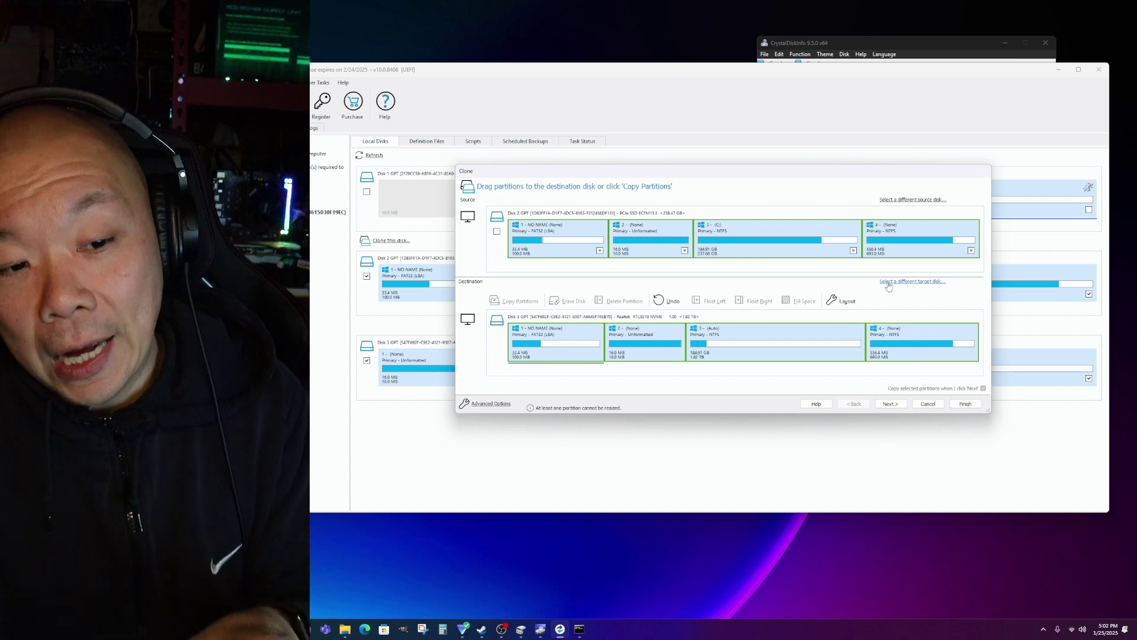
Skip scheduling, review Operations 1 to 4 in the Clone Summary, and finish the wizard
left_click(888, 405)
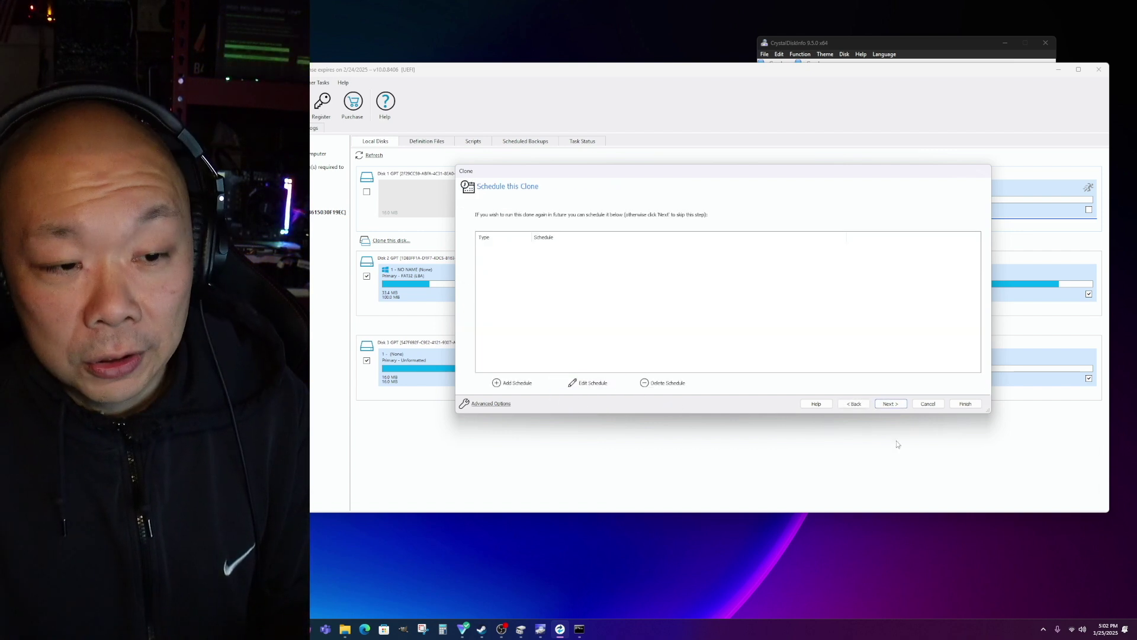
left_click(900, 407)
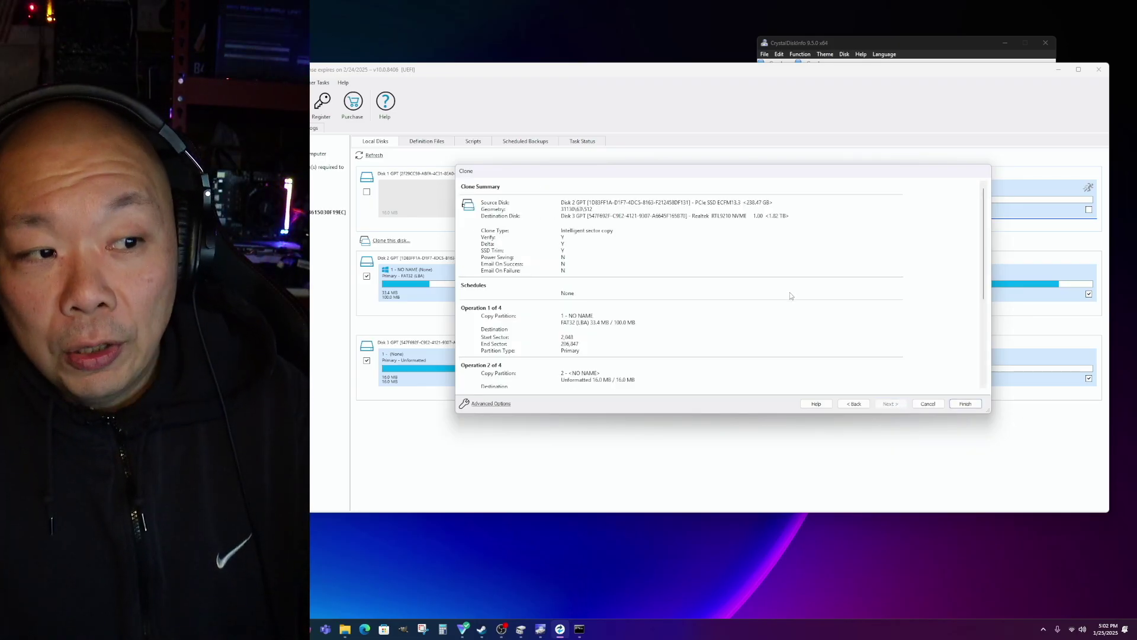
scroll(775, 293, "down", 1)
scroll(764, 291, "down", 2)
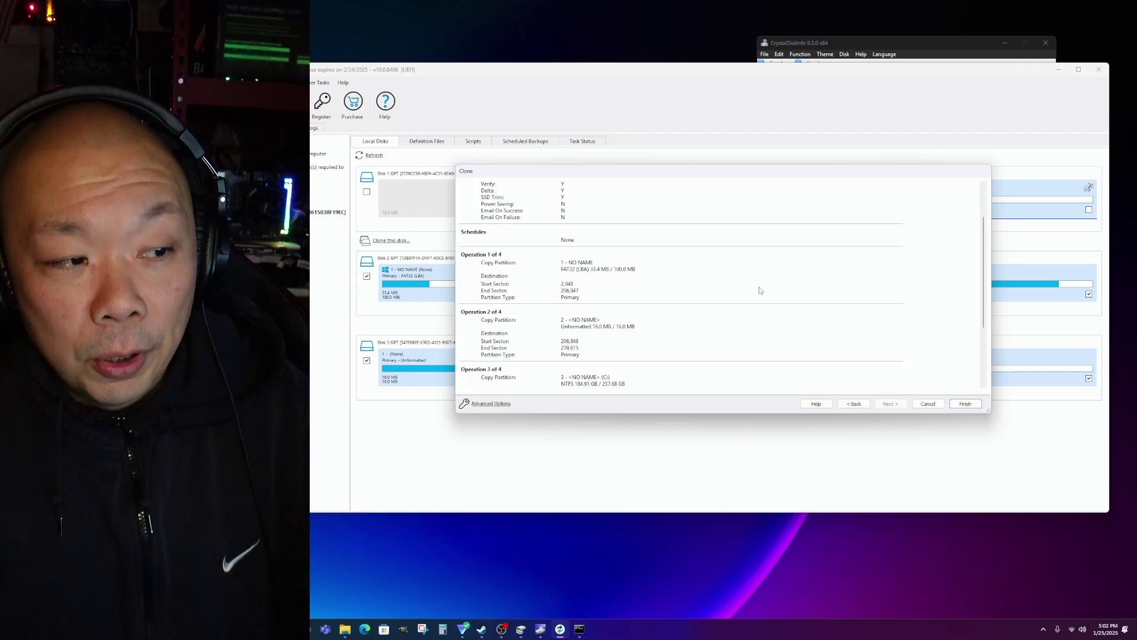
scroll(531, 321, "down", 1)
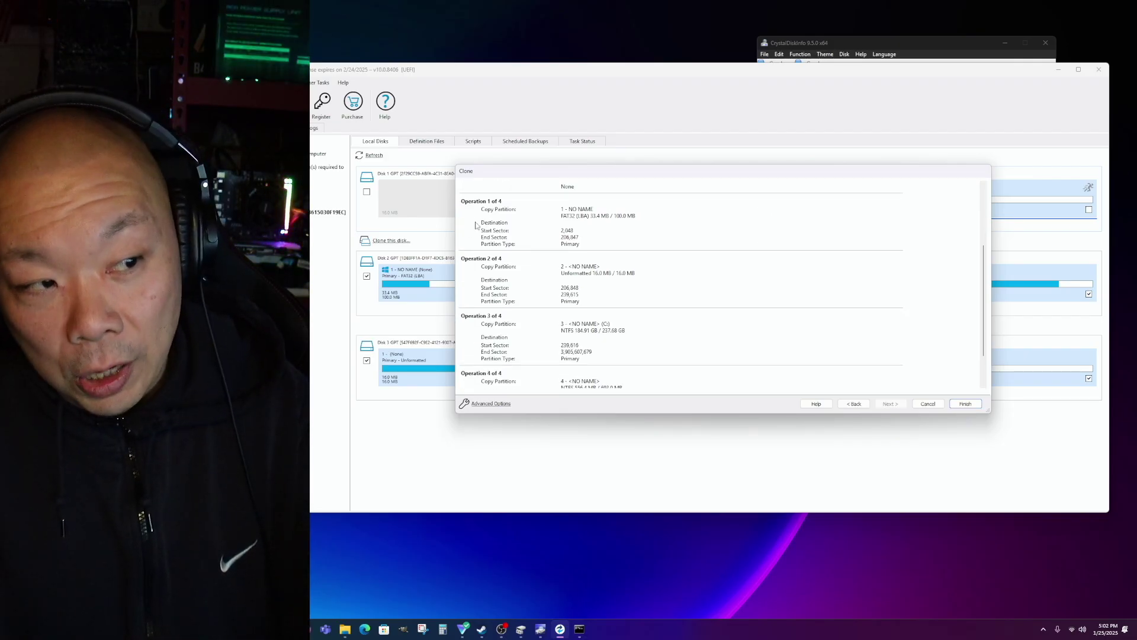
scroll(512, 346, "down", 2)
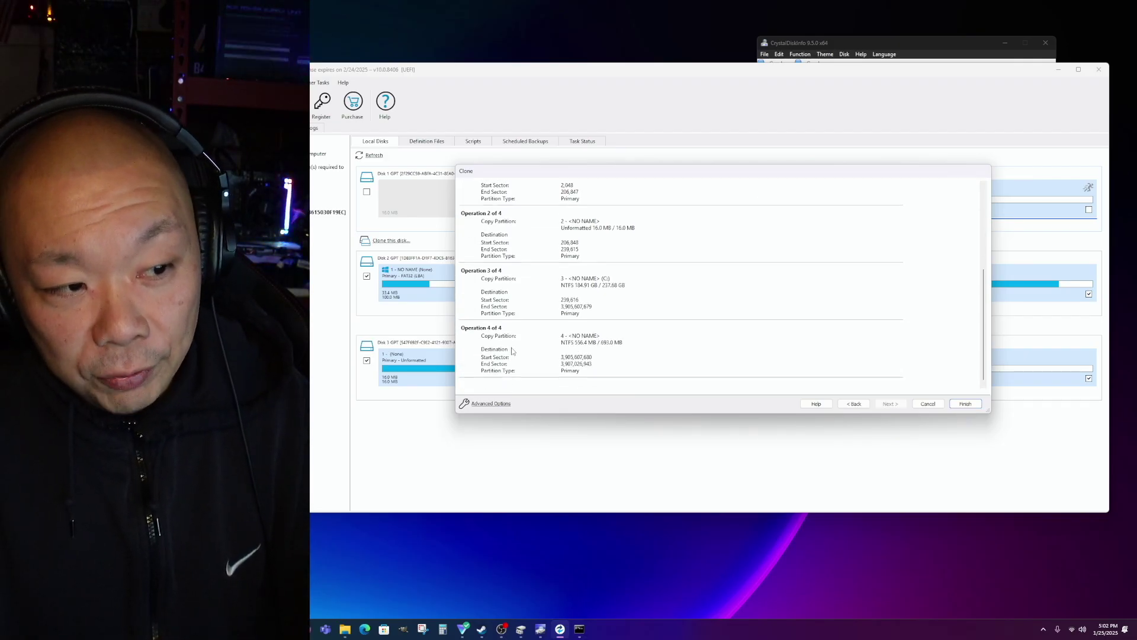
scroll(531, 360, "up", 1)
scroll(577, 348, "up", 5)
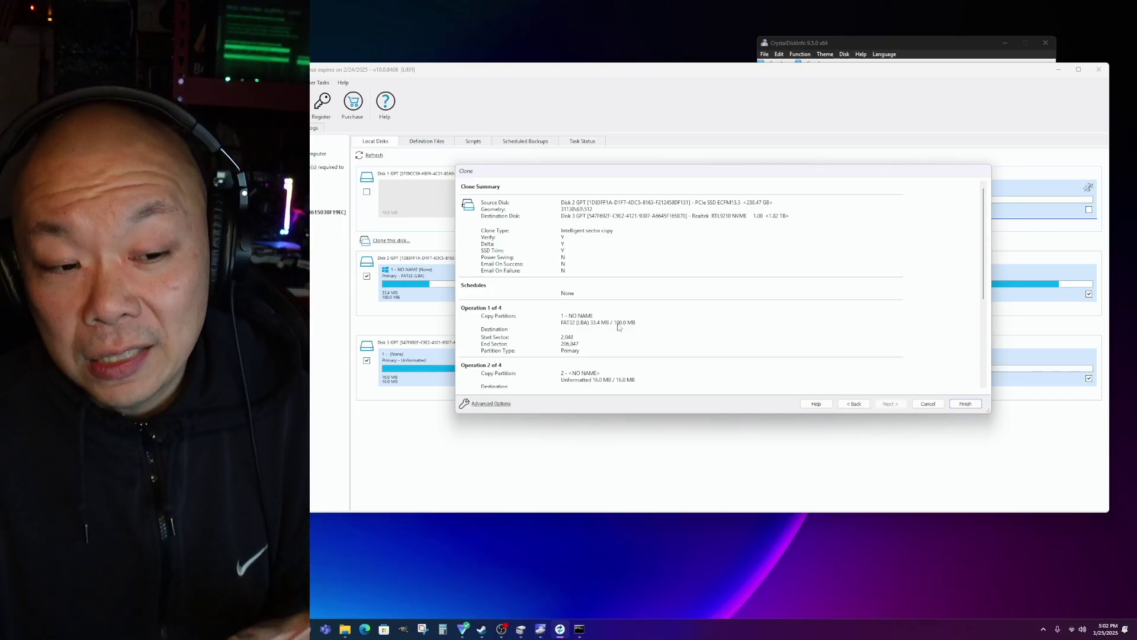
scroll(785, 373, "down", 5)
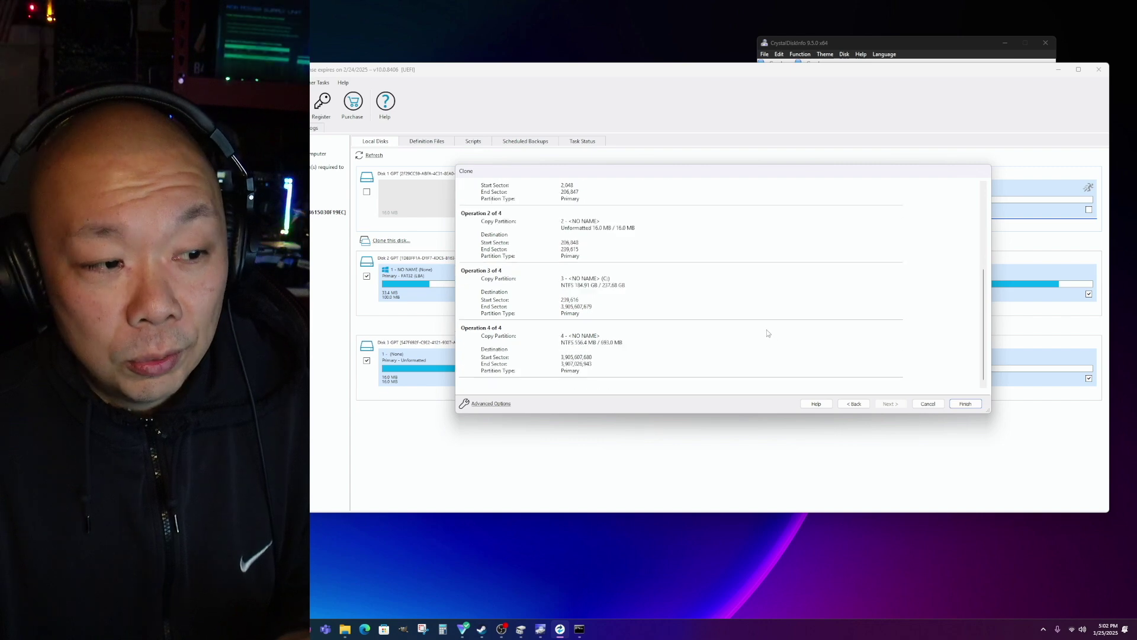
left_click(967, 405)
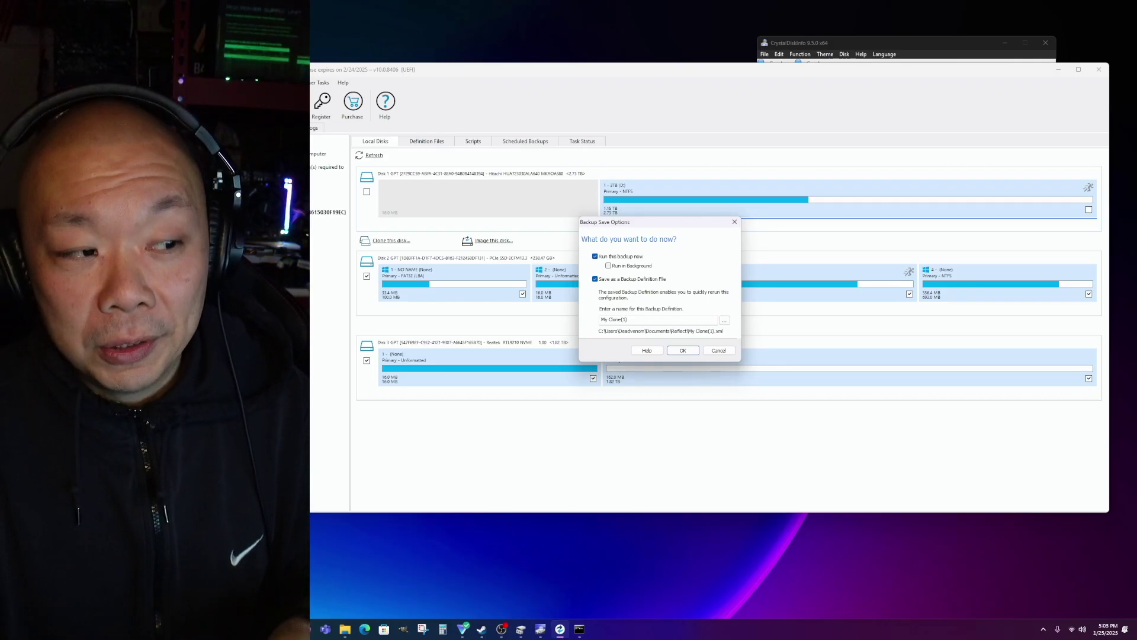
Save the definition 'My Clone(1)', run it now, and confirm overwriting the target drive
left_click(682, 351)
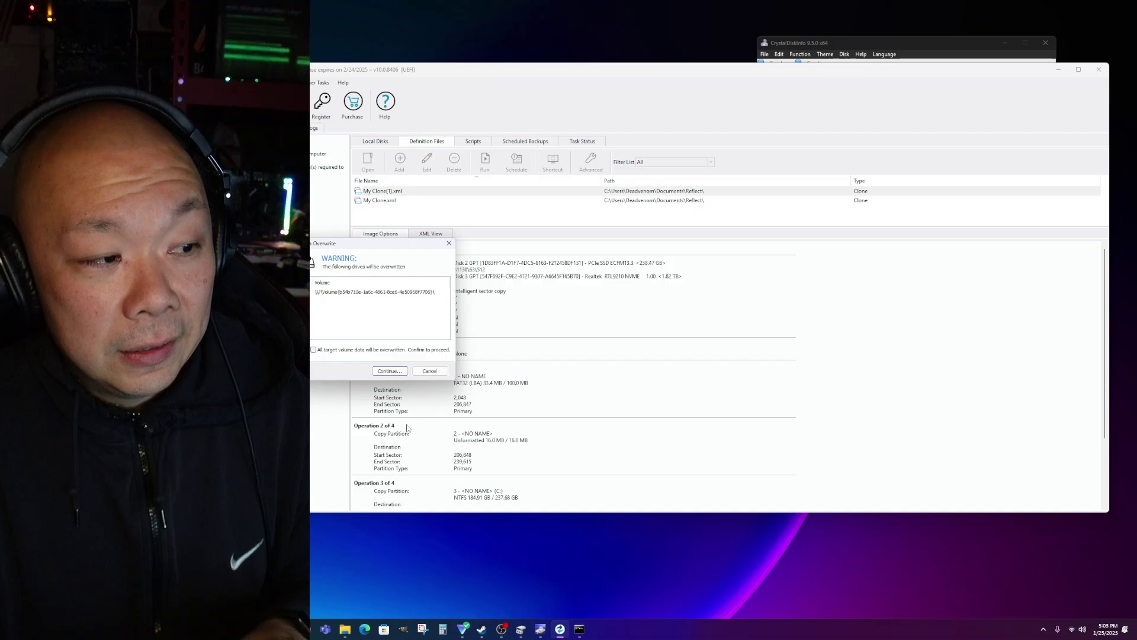
left_click_drag(372, 247, 538, 195)
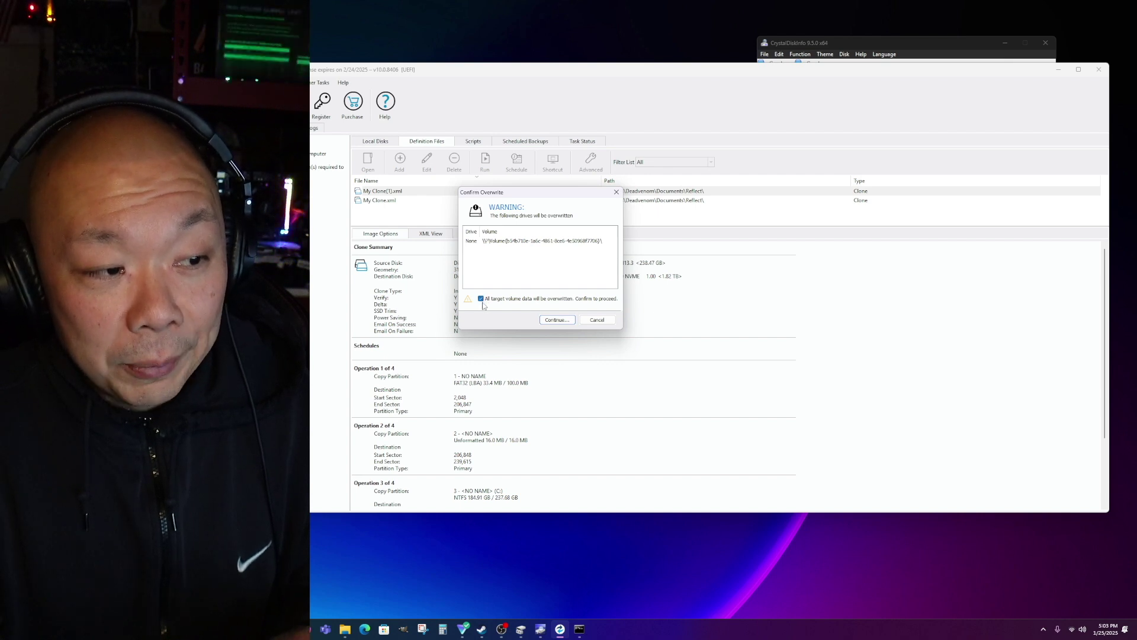
left_click(558, 321)
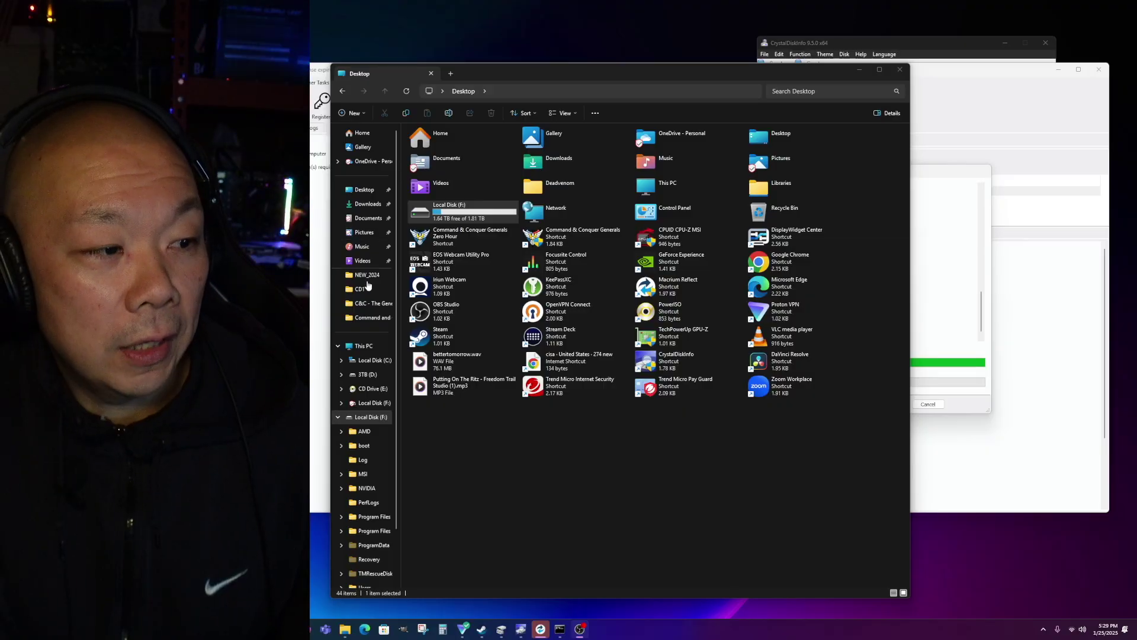
Compare the folders on Local Disk (F:) and Local Disk (C:), then minimize File Explorer
left_click(364, 346)
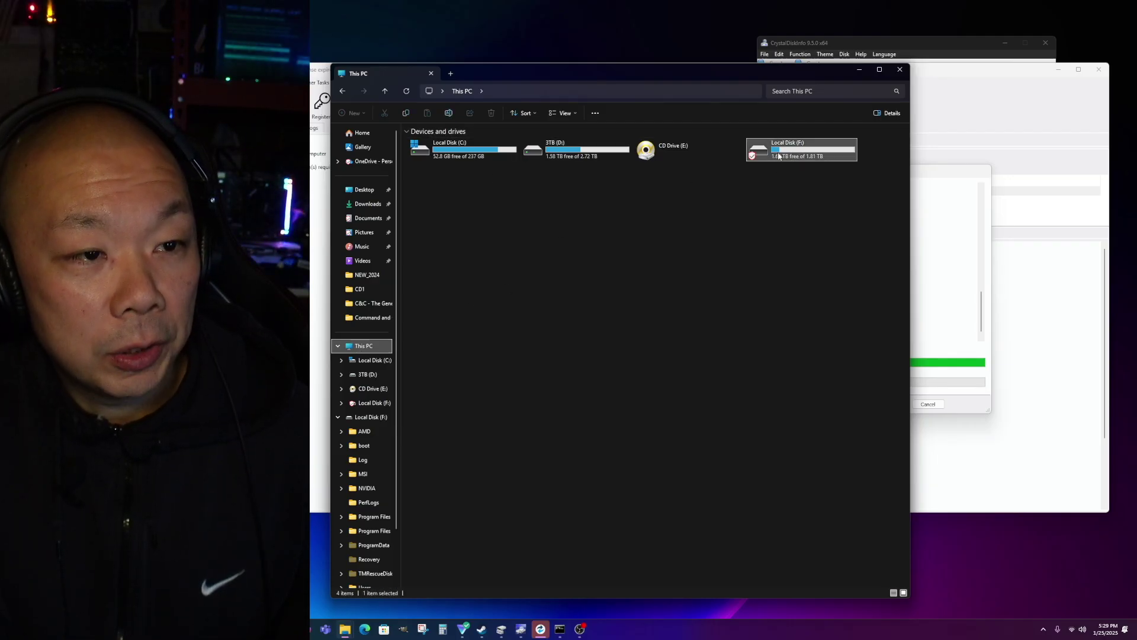
double_click(770, 152)
left_click(385, 91)
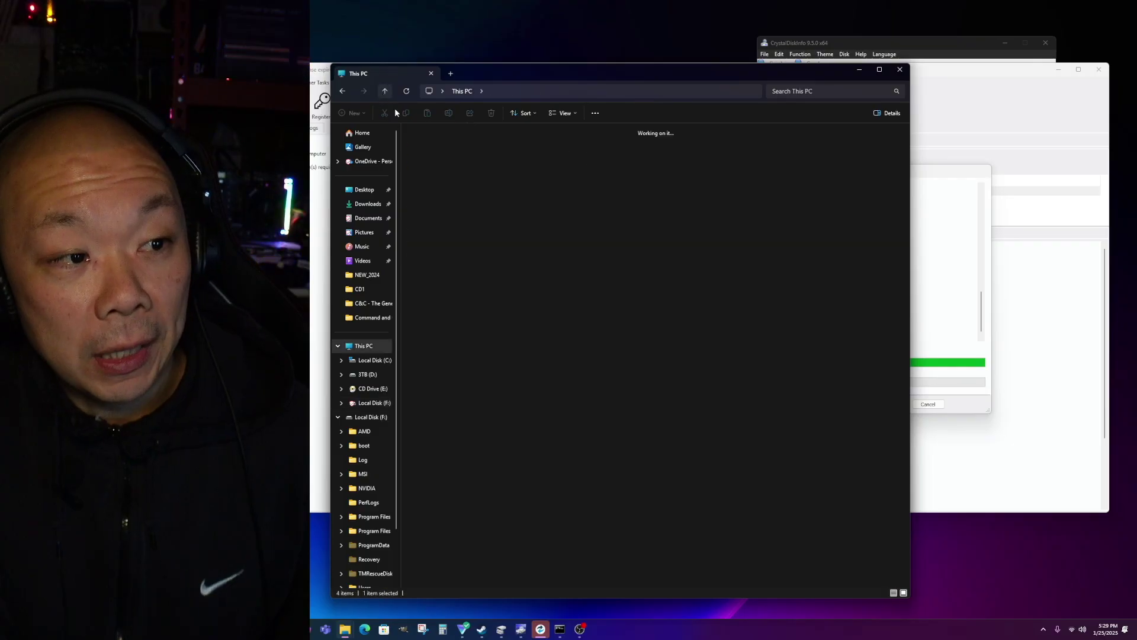
double_click(469, 155)
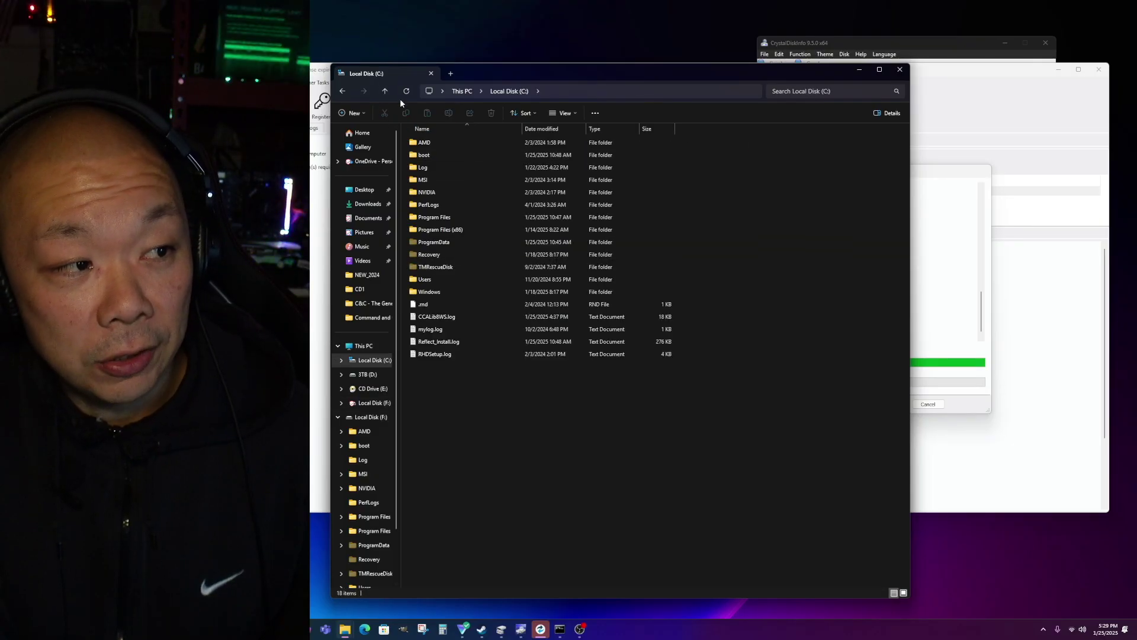
left_click(385, 90)
left_click(782, 154)
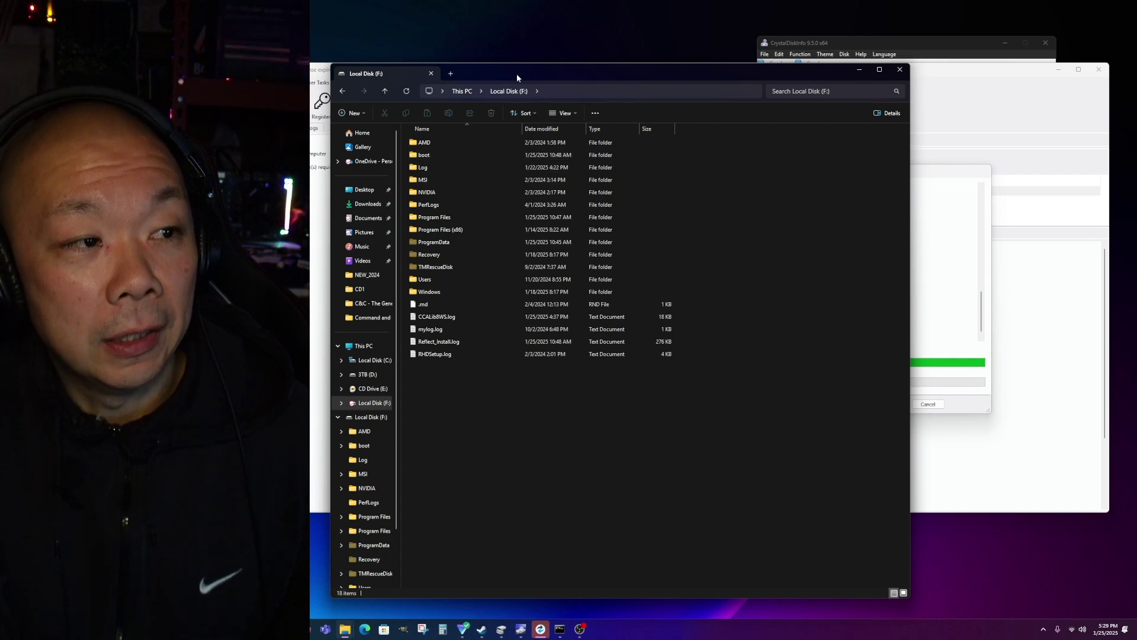
left_click_drag(517, 73, 439, 86)
left_click(780, 83)
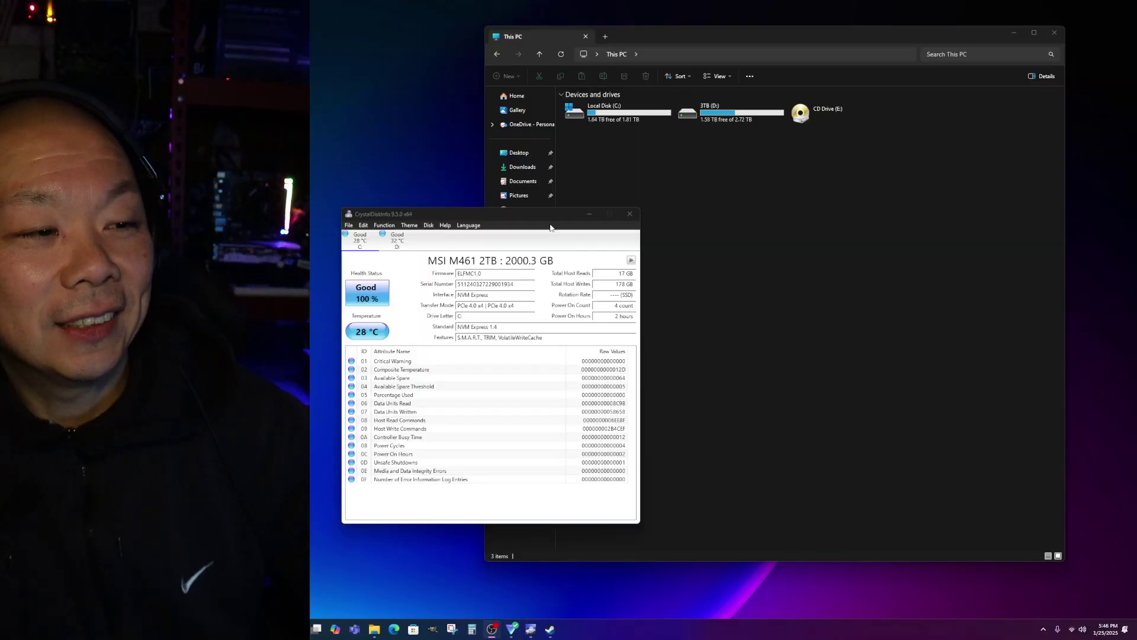
Move the CrystalDiskInfo MSI M461 2TB C: report left and down to reveal Explorer's folders
mouse_move(551, 215)
left_mouse_down()
mouse_move(508, 201)
mouse_move(539, 217)
left_mouse_up()
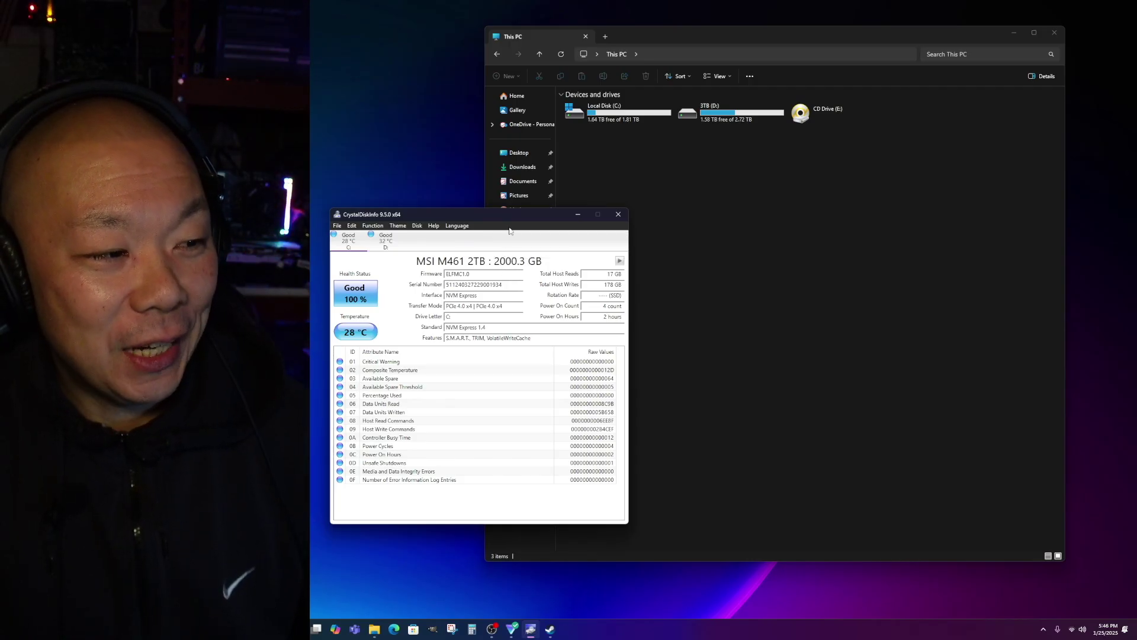
left_click_drag(513, 216, 524, 237)
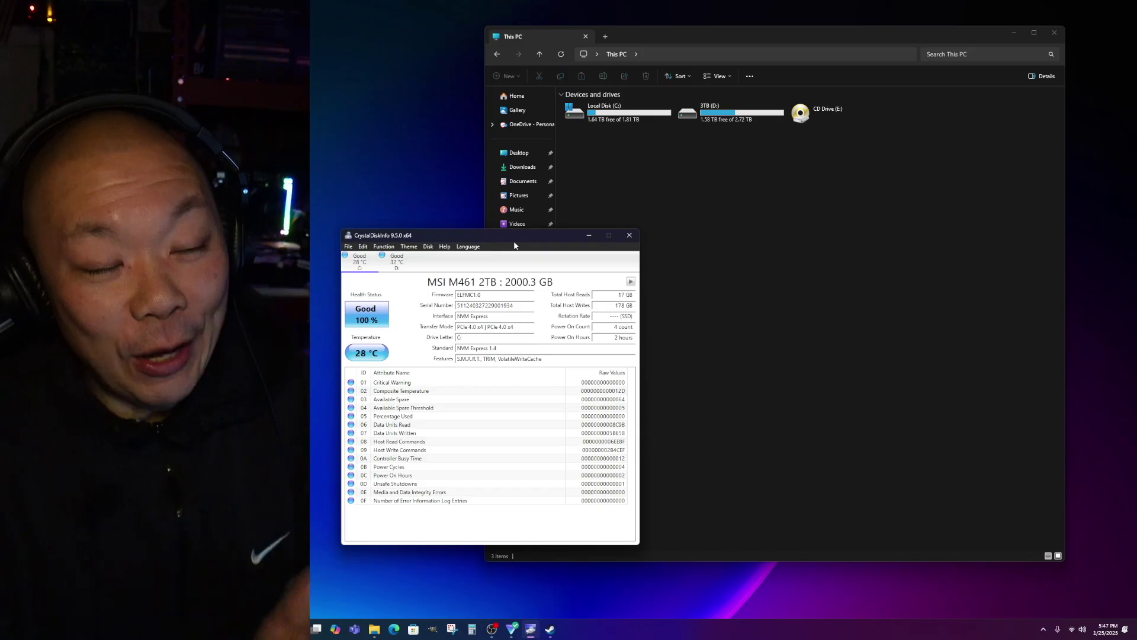
left_click_drag(542, 235, 446, 269)
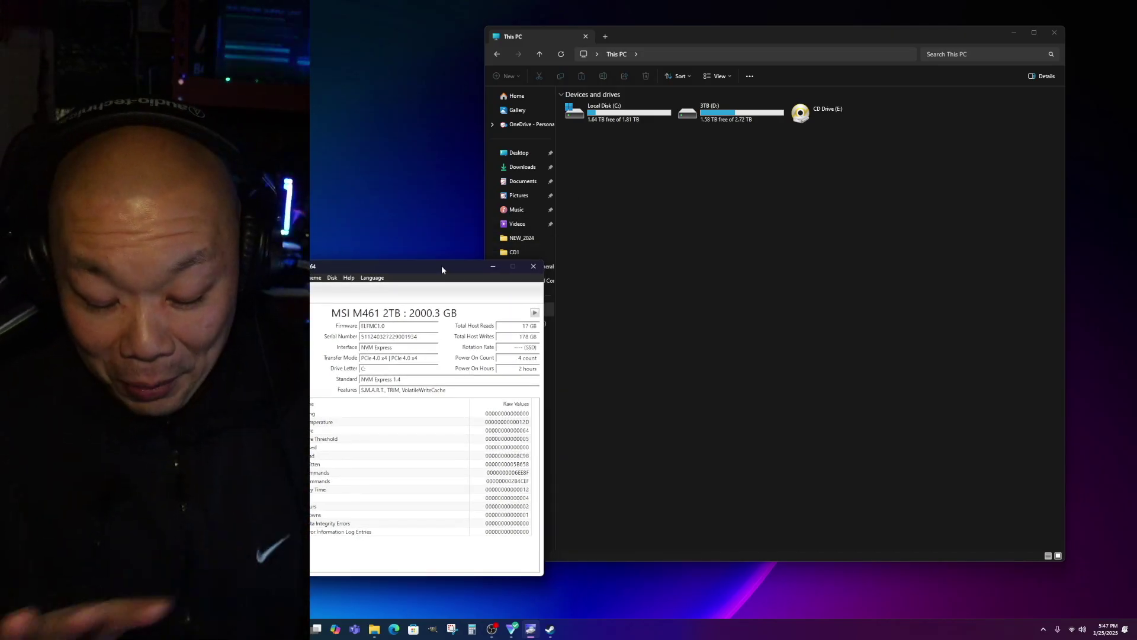